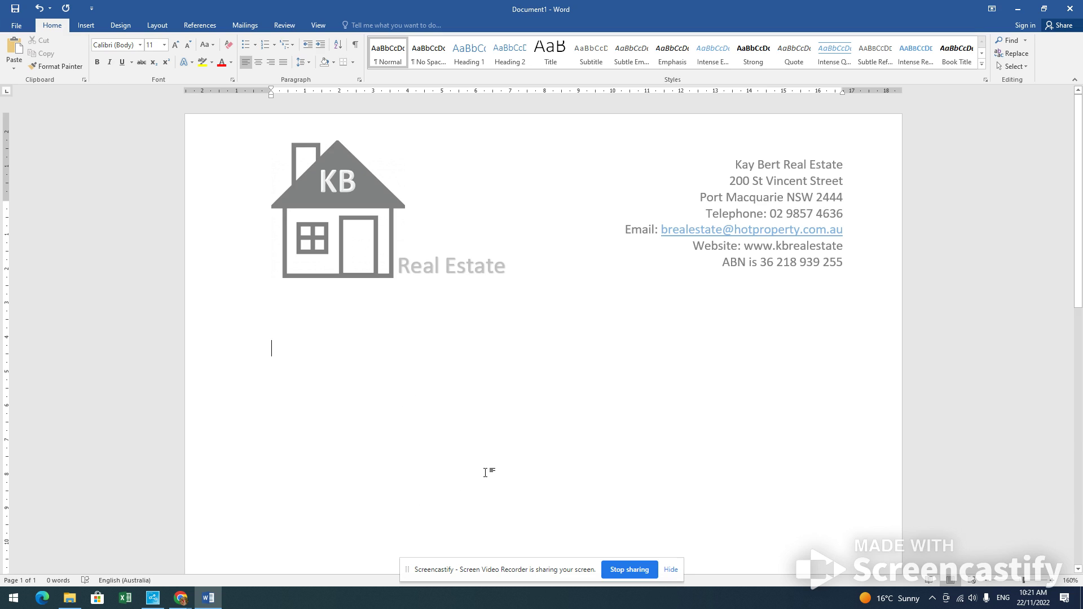
Connect the letter to the existing recipient list Mailing sheet from the World skills folder, using its Merge List$ table
left_click(245, 25)
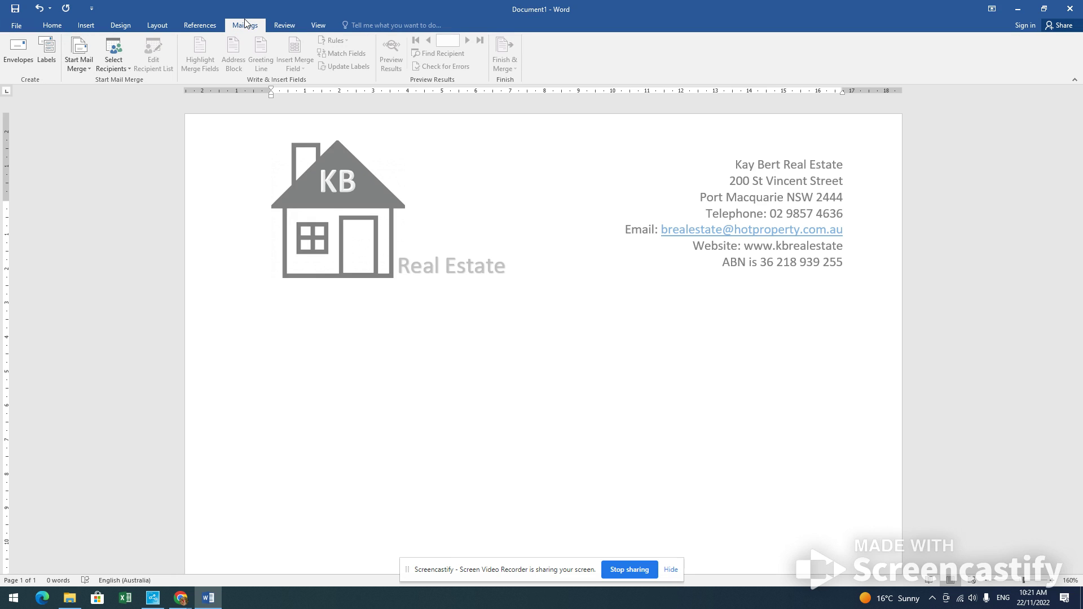
left_click(130, 64)
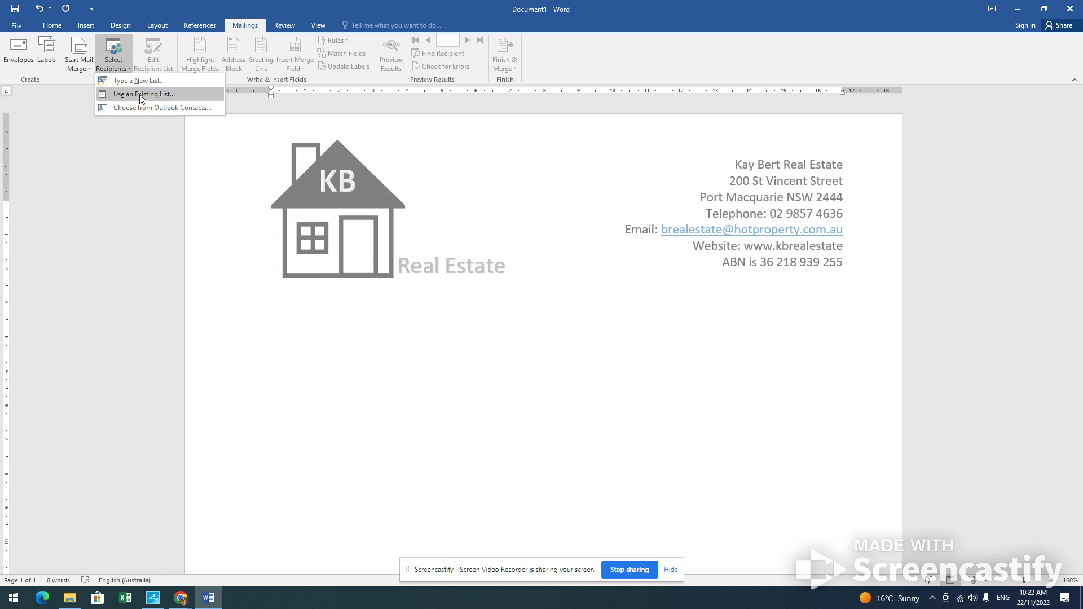
left_click(173, 93)
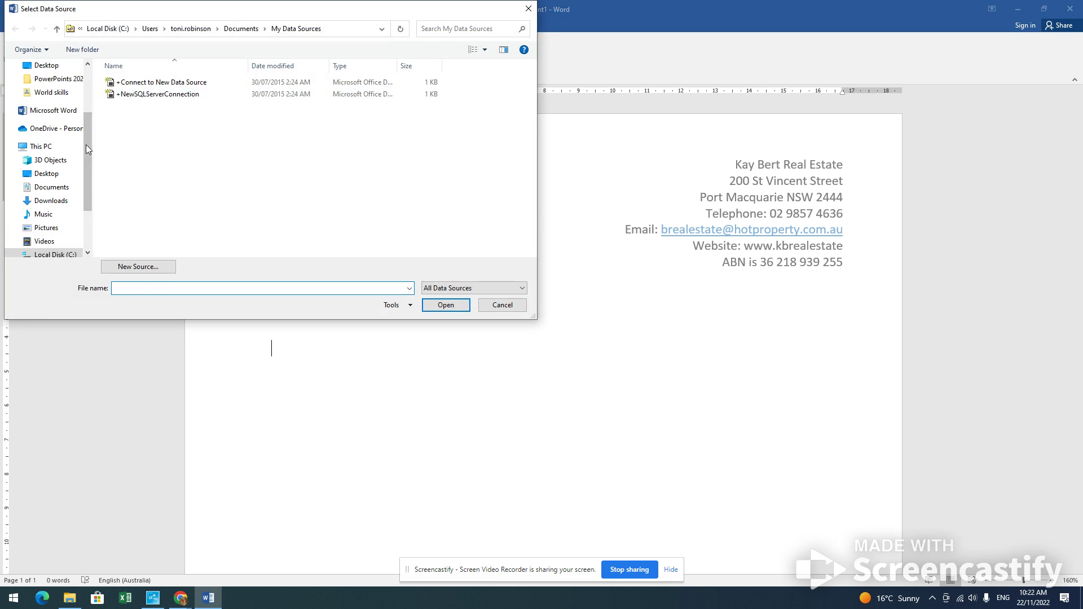
left_click(55, 92)
left_click(136, 117)
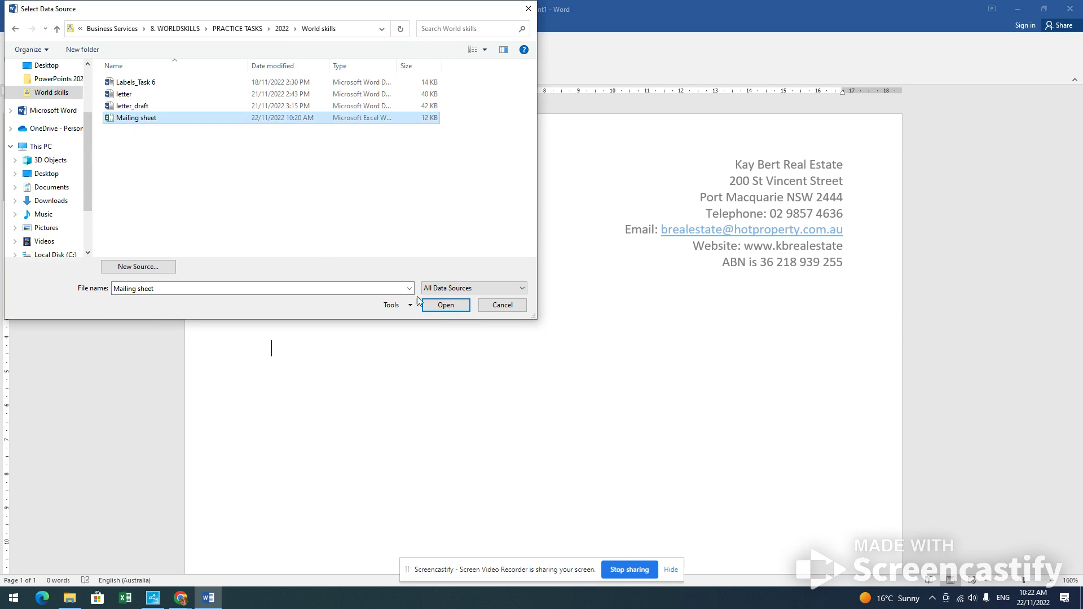
left_click(445, 304)
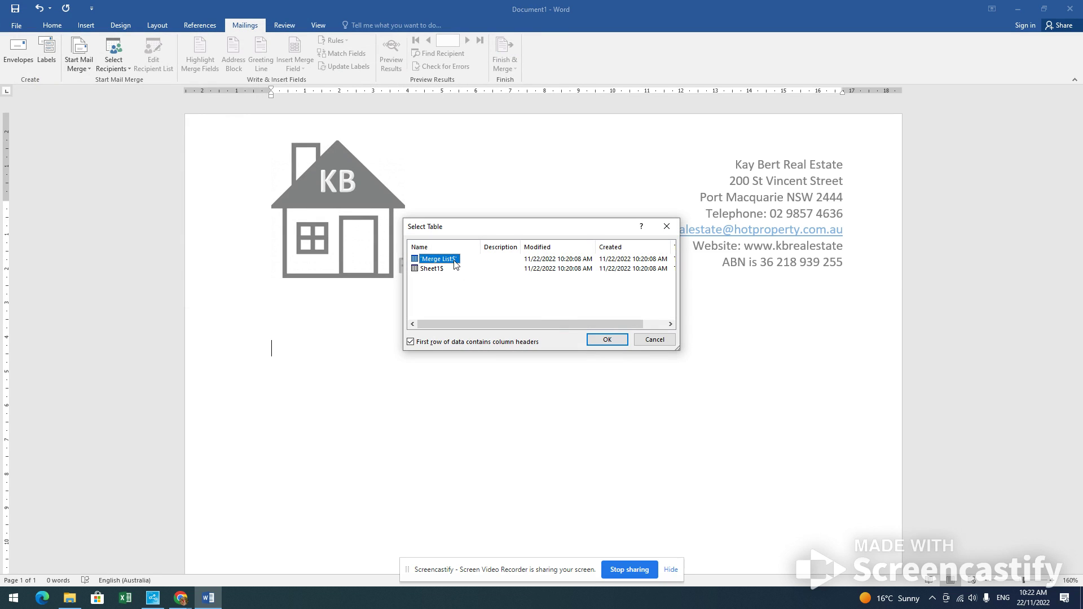
left_click(607, 339)
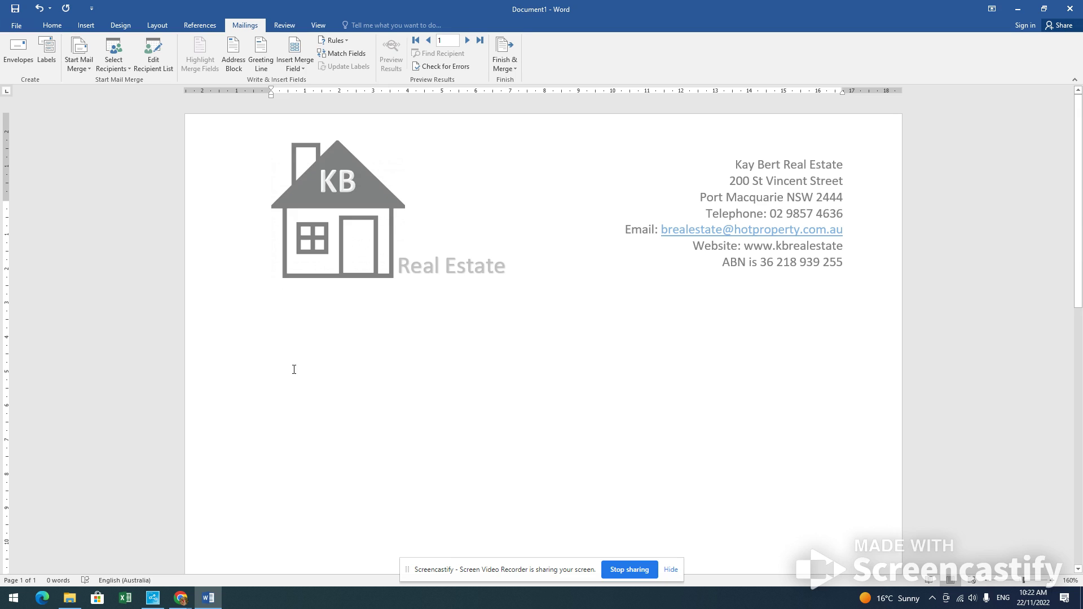
Insert the current date below the letterhead in the format 22 November 2022
left_click(81, 26)
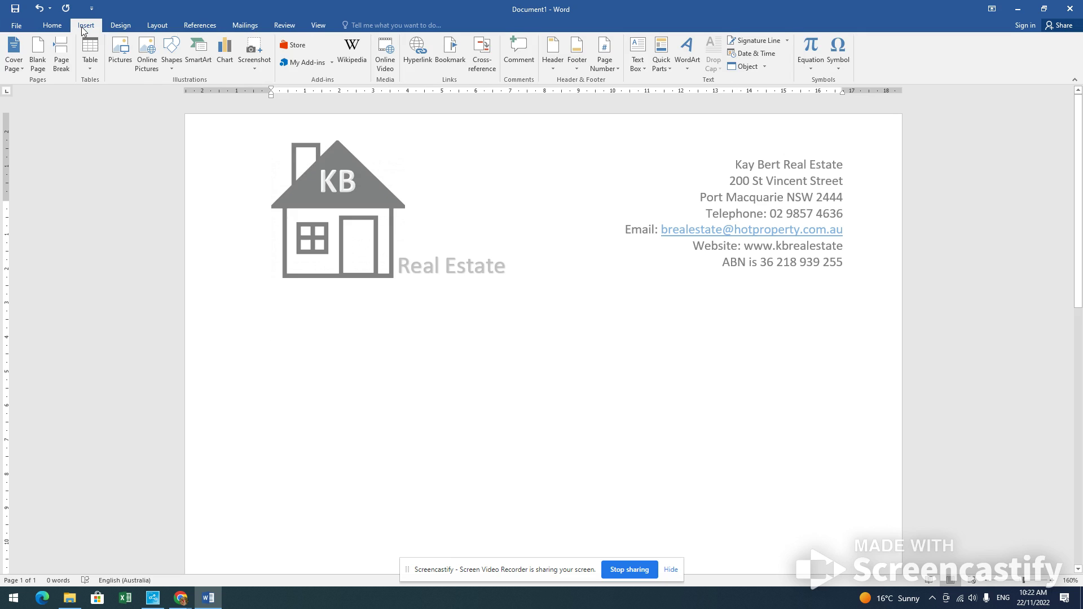
left_click(770, 57)
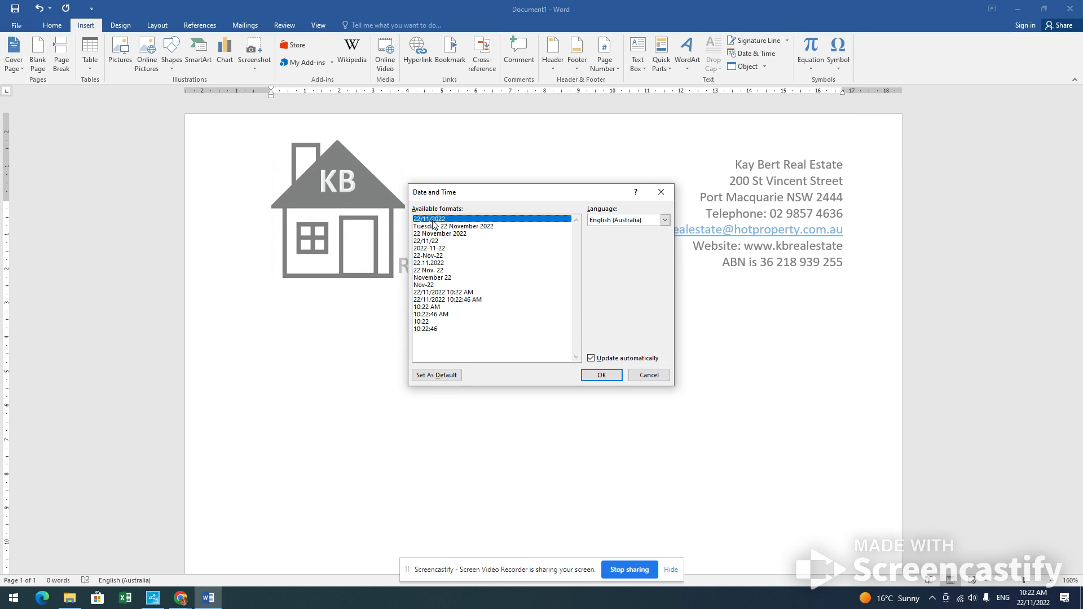
left_click(463, 234)
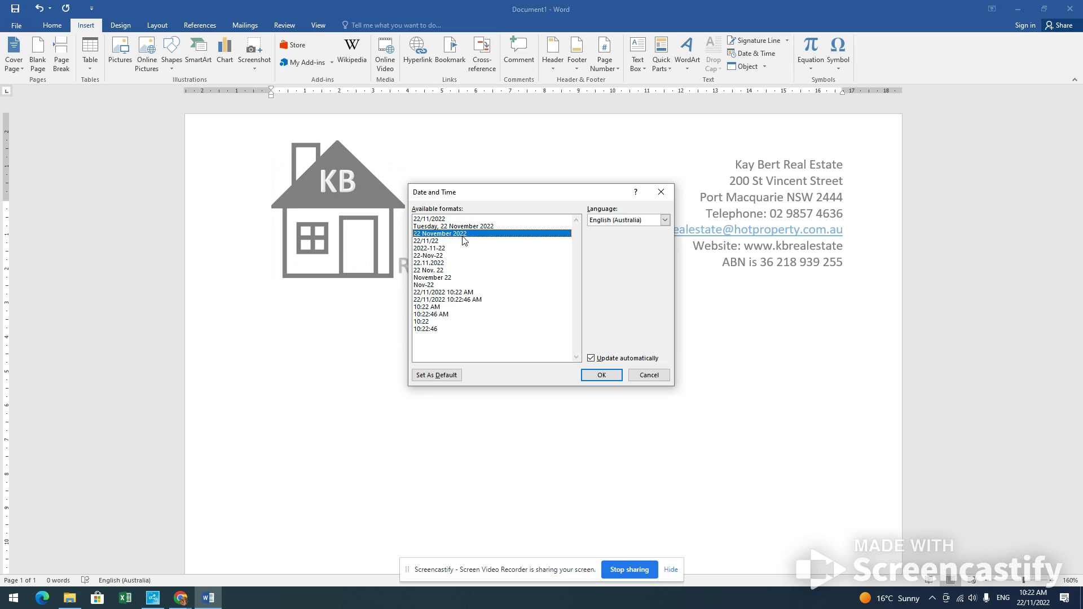
left_click(601, 376)
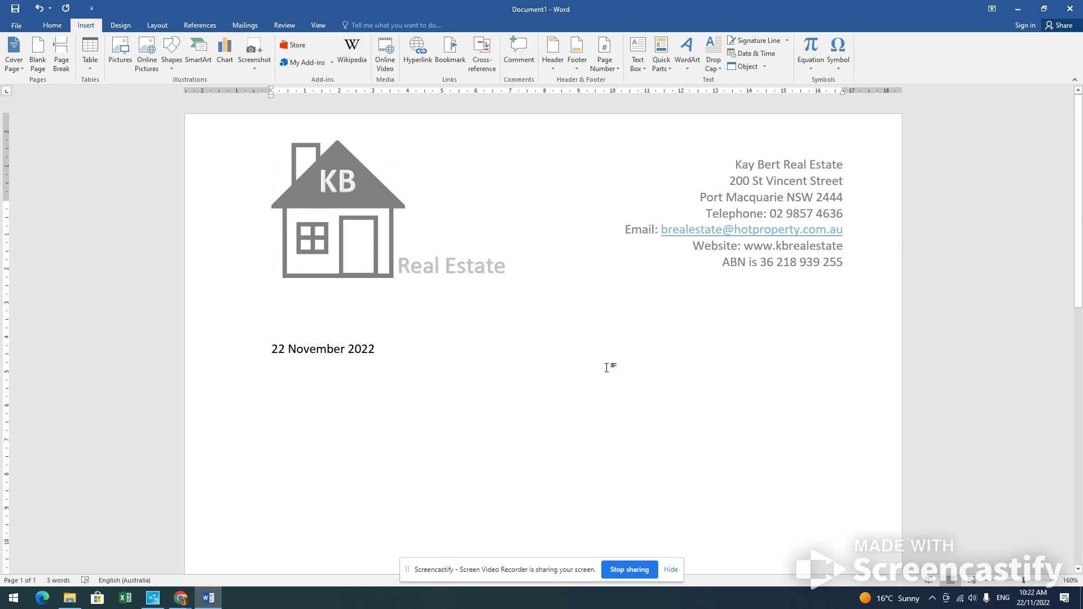
Move the date up one line closer to the letterhead and add blank lines beneath it
key("Home")
key("Return")
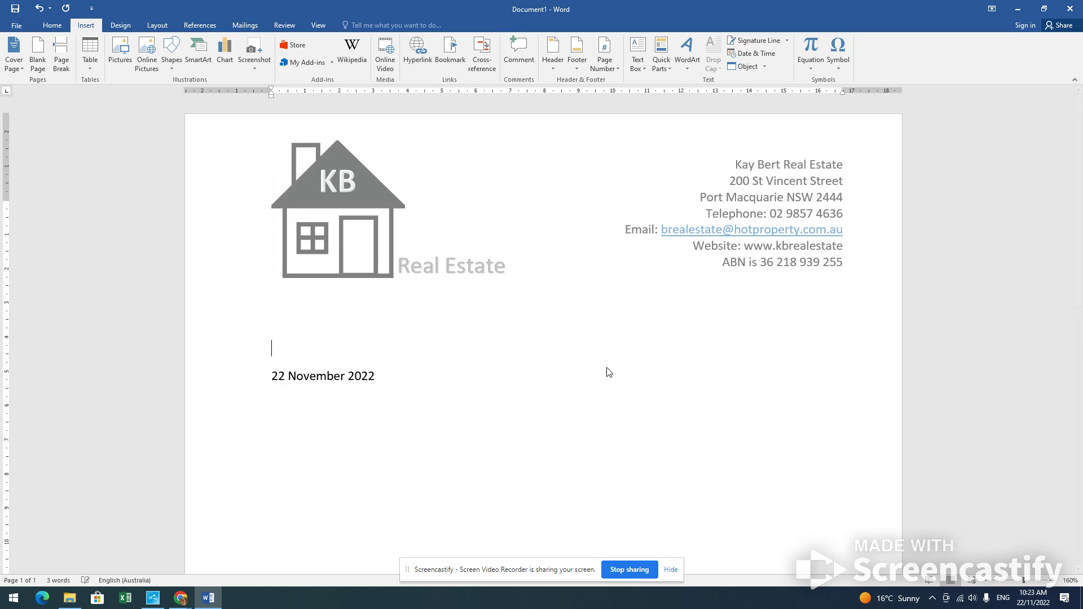
key("BackSpace")
key("BackSpace")
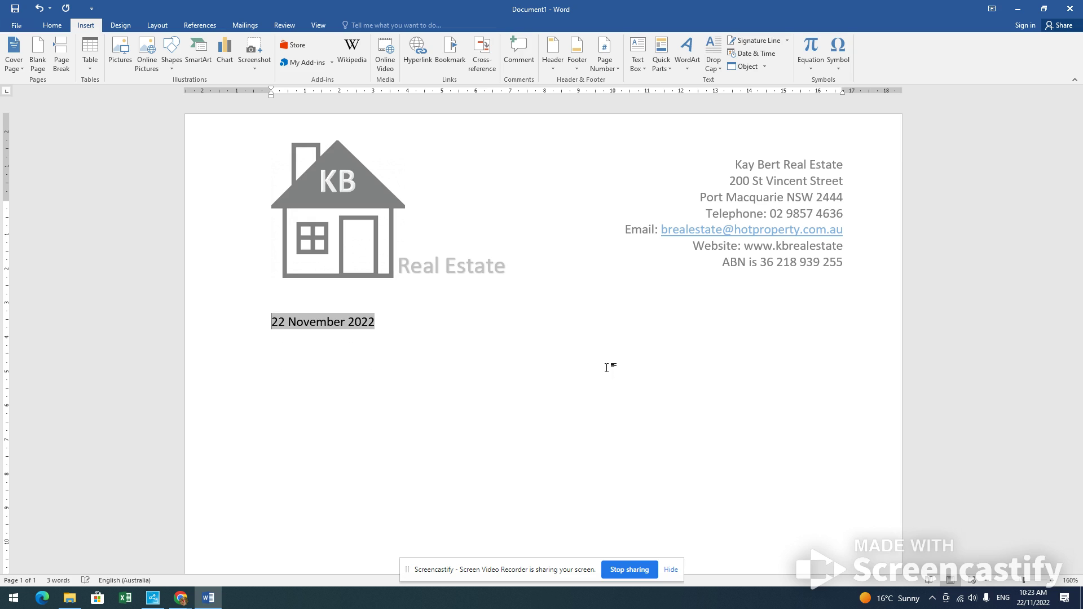
key("End")
key("Return")
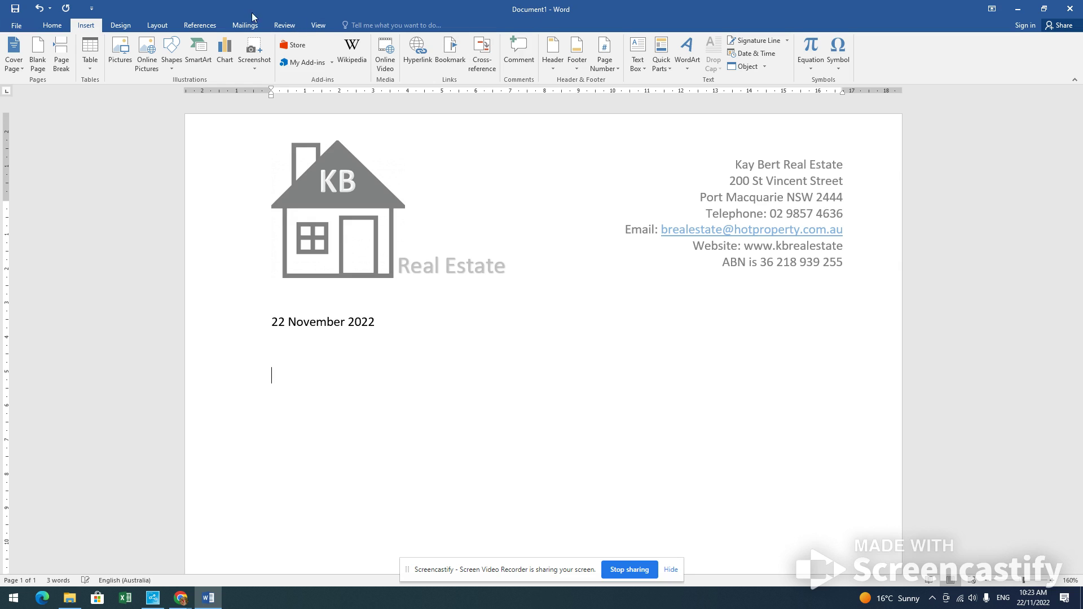
Insert the First_Name and Surname merge fields, separated by a space, as the first line of the address block
left_click(239, 28)
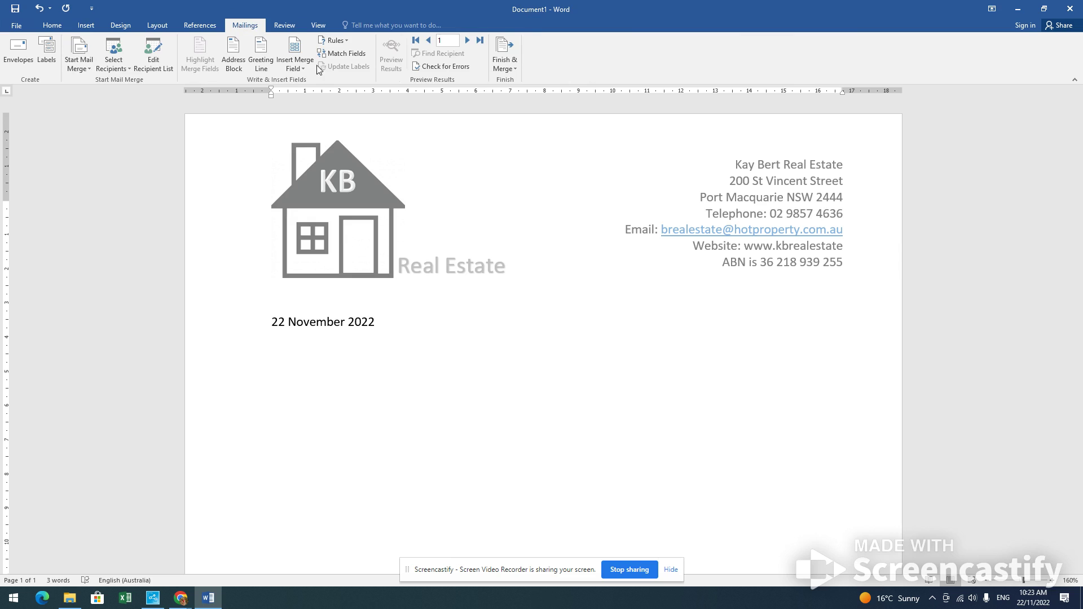
left_click(303, 72)
left_click(309, 81)
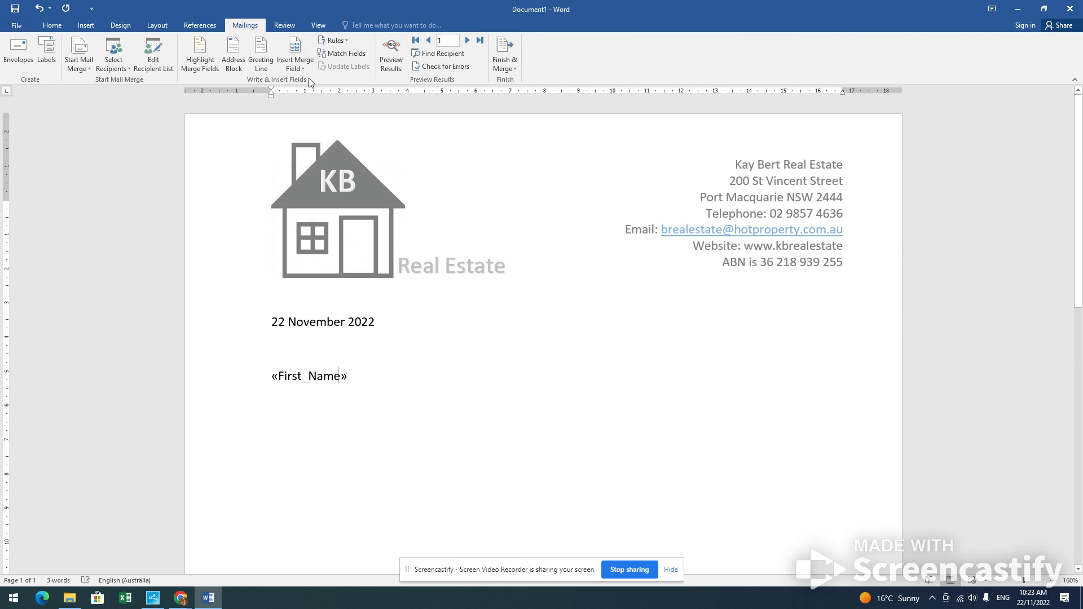
left_click(307, 70)
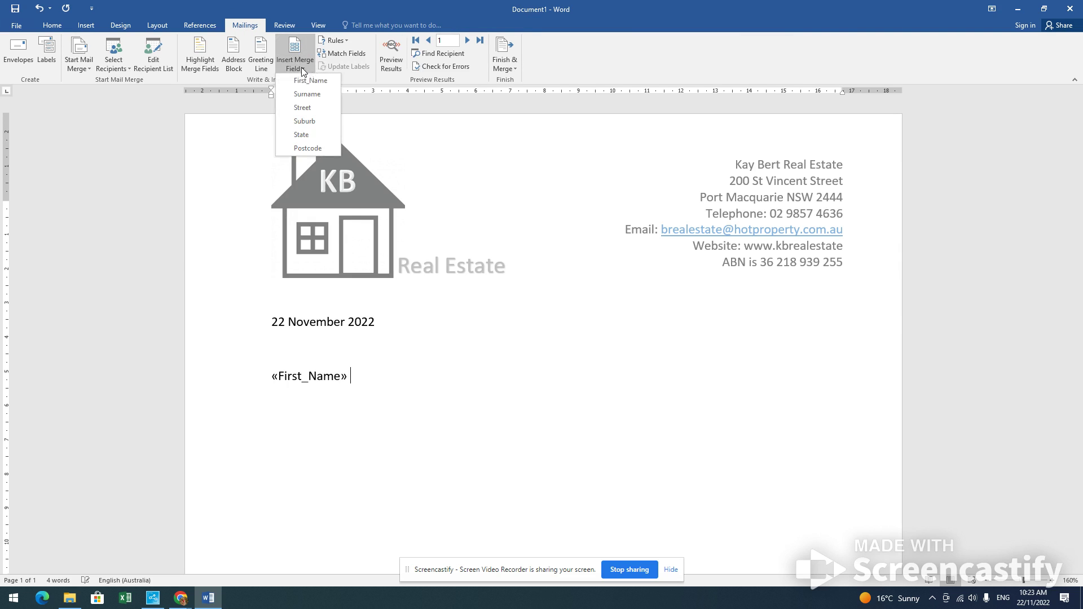
left_click(307, 94)
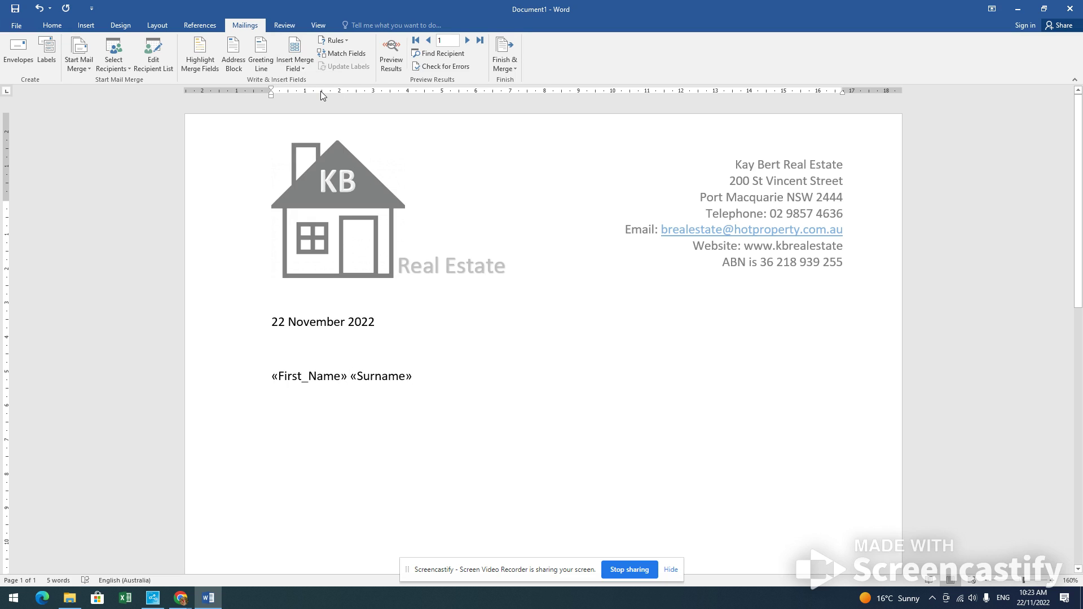
key("Return")
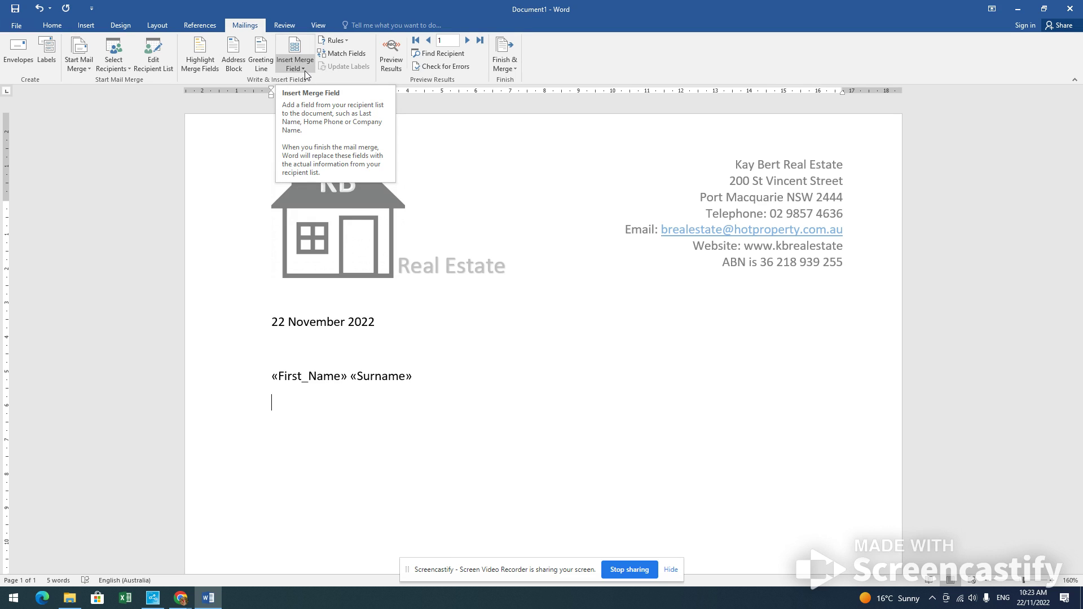
Add the Street merge field on the second address line and Suburb, State and Postcode, separated by spaces, on the third
left_click(304, 70)
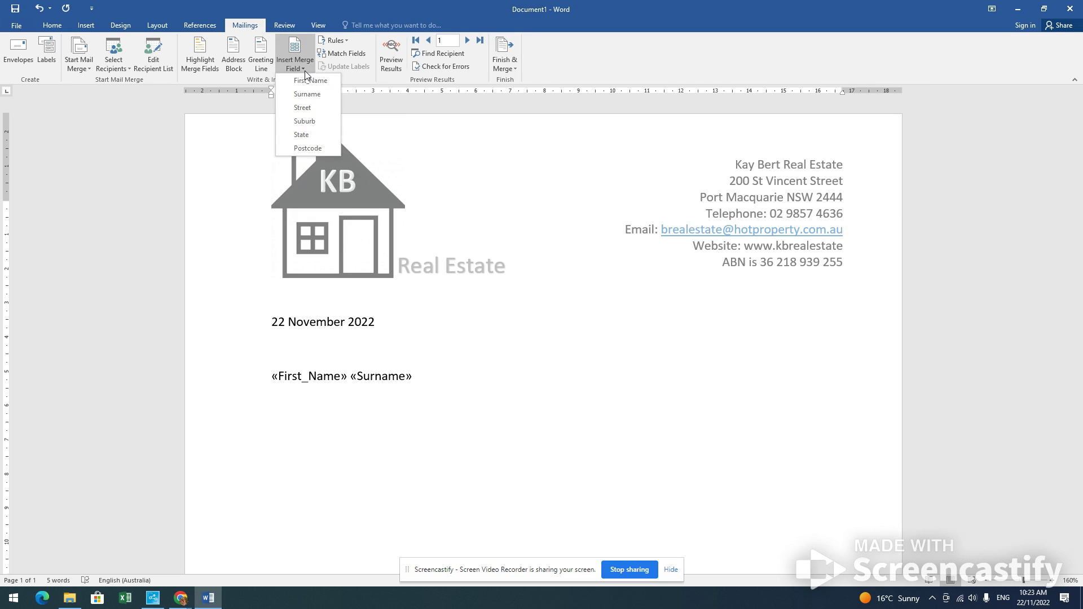
left_click(311, 109)
key("Return")
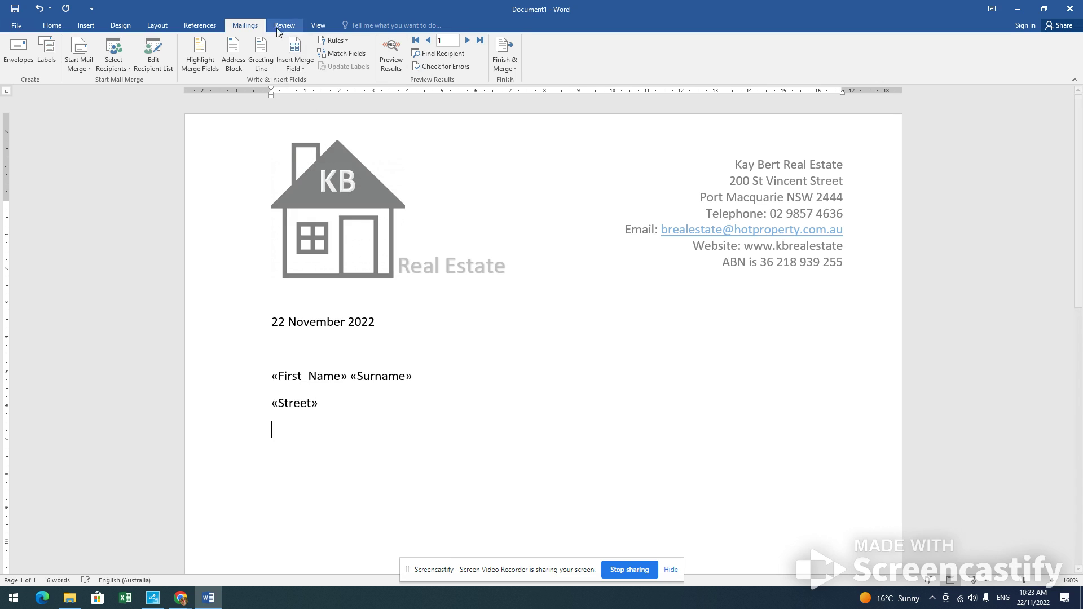
left_click(293, 65)
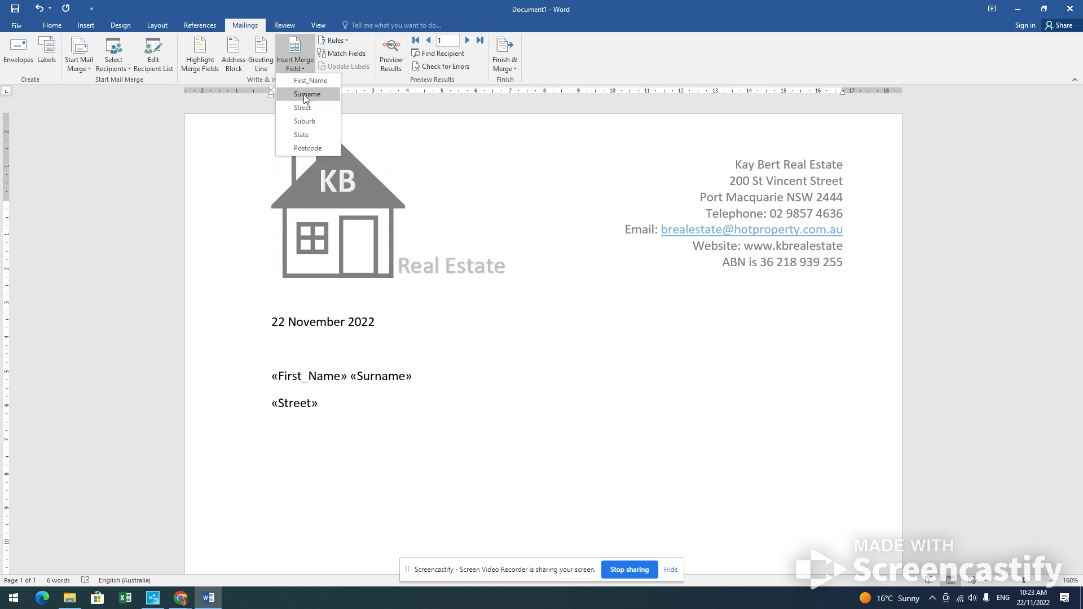
left_click(313, 122)
left_click(303, 66)
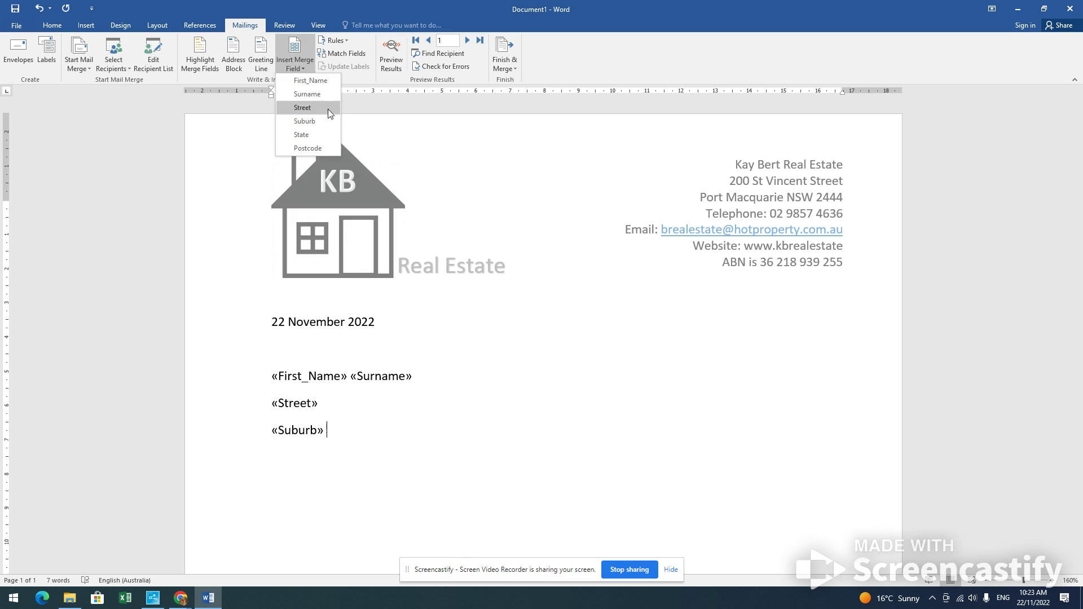
left_click(320, 136)
left_click(303, 65)
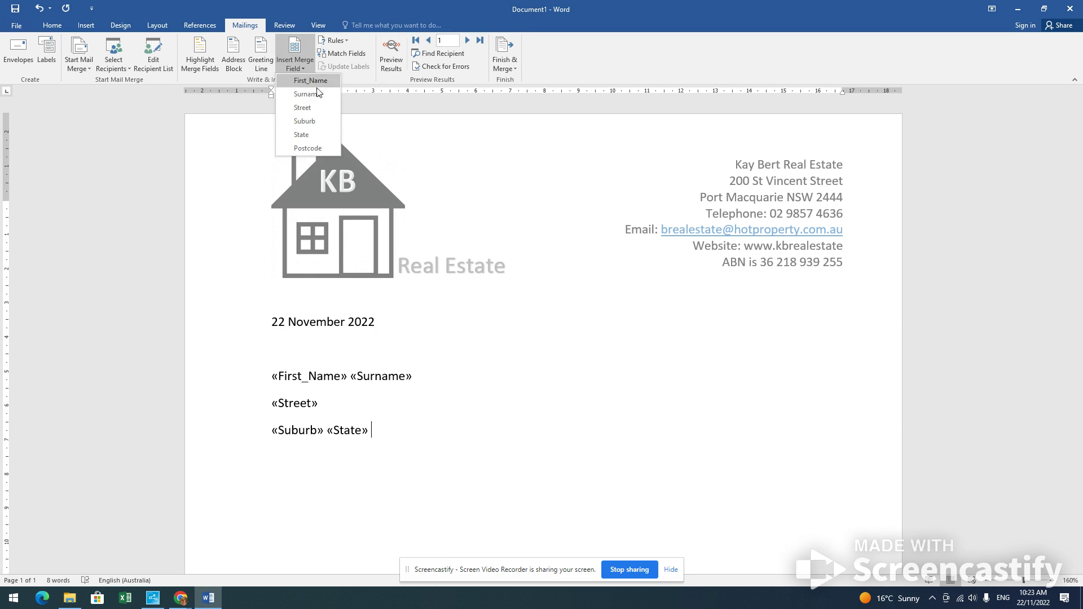
left_click(308, 148)
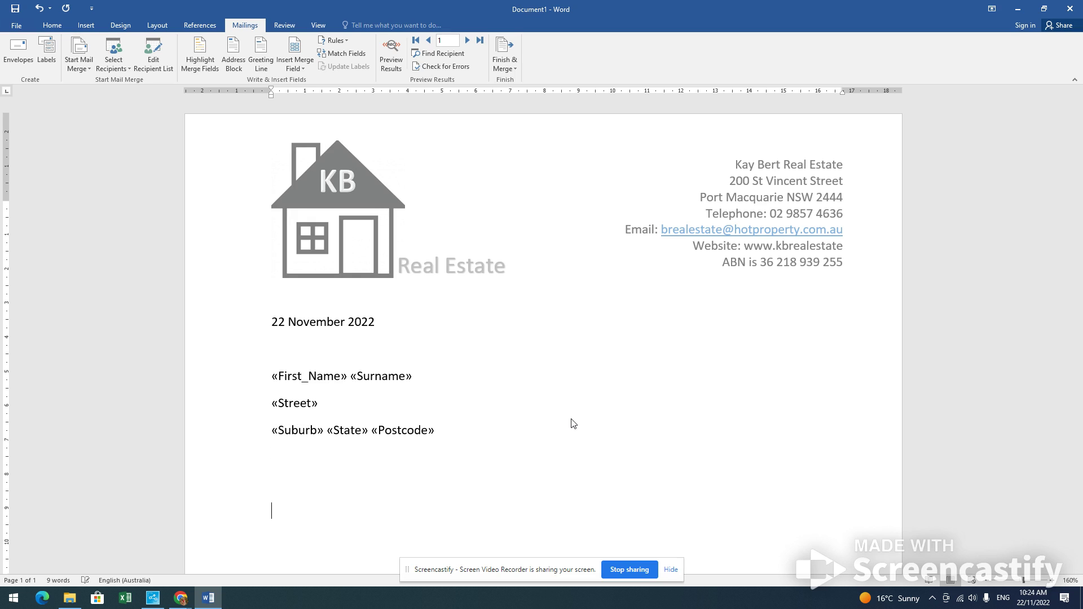
Leave blank lines below the address block and add the salutation "Dear" followed by the First_Name merge field
key("Return")
key("Return")
key("Return")
type("Dear")
left_click(306, 69)
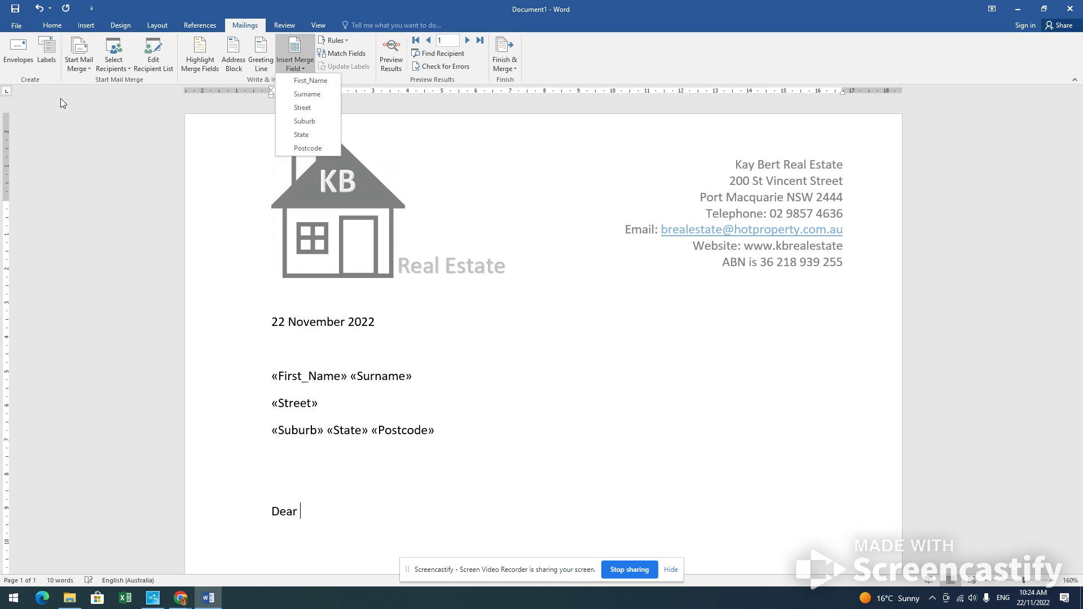
left_click(309, 81)
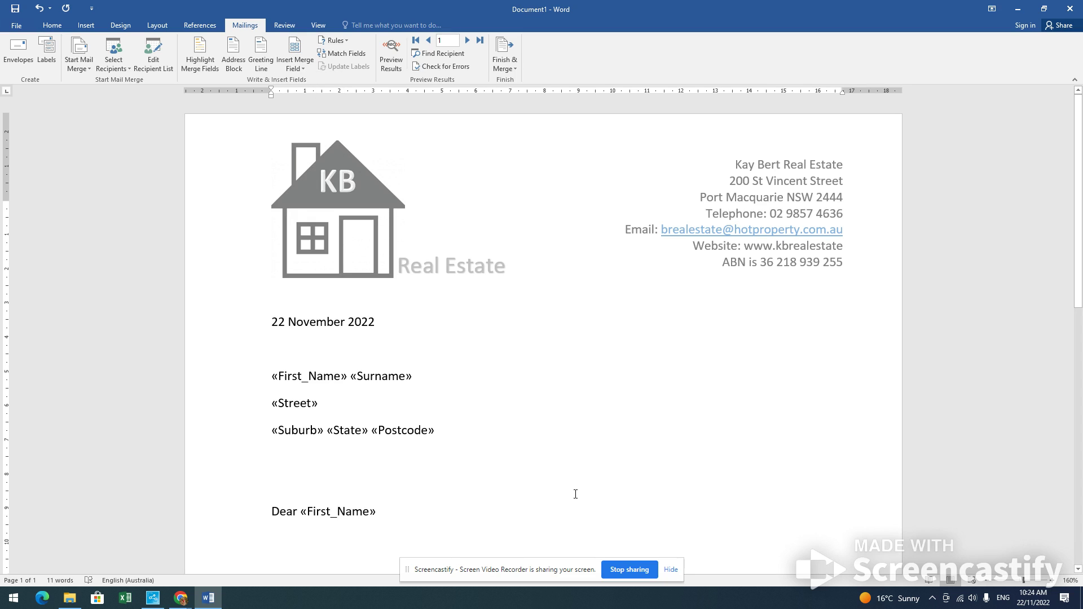
key("Return")
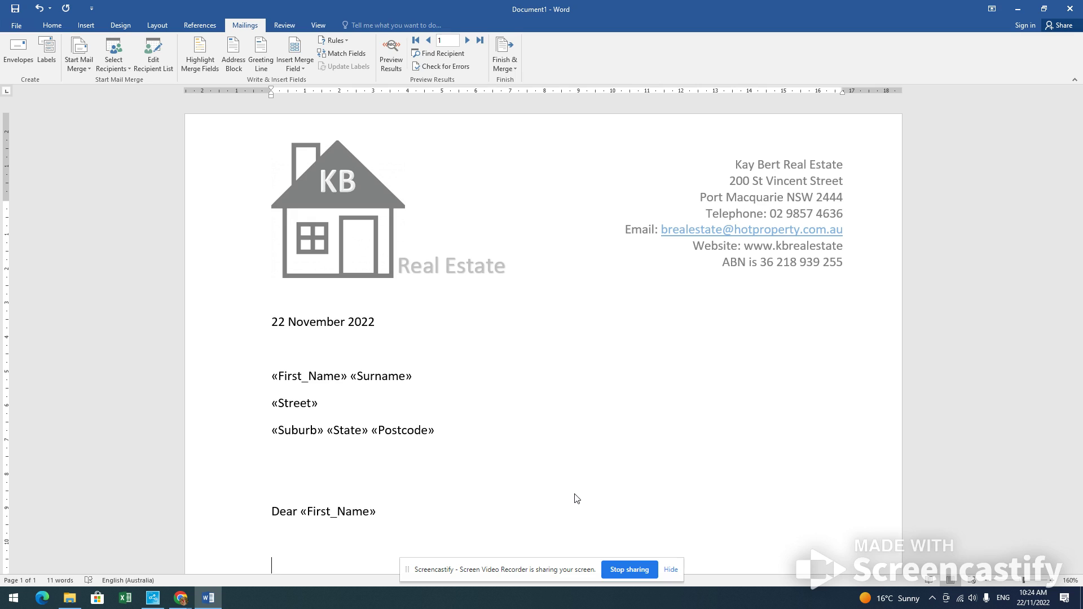
Write the placeholder body text "Words words words" below the salutation and paste five copies of it after the original
type("words words words")
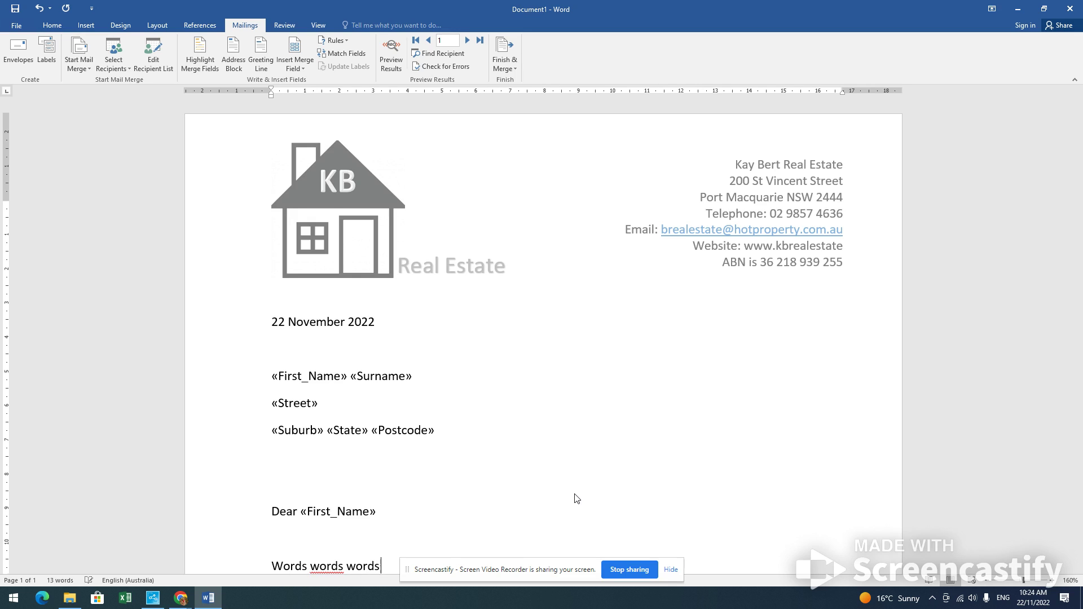
key("shift+Left")
key("shift+Left")
key("shift+Left")
key("shift+Left")
key("shift+Left")
key("shift+Left")
key("shift+Left")
key("shift+Left")
key("shift+Left")
key("shift+Left")
key("shift+Left")
key("shift+Left")
key("shift+Left")
key("shift+Left")
key("shift+Left")
key("shift+Left")
key("shift+Left")
key("shift+Left")
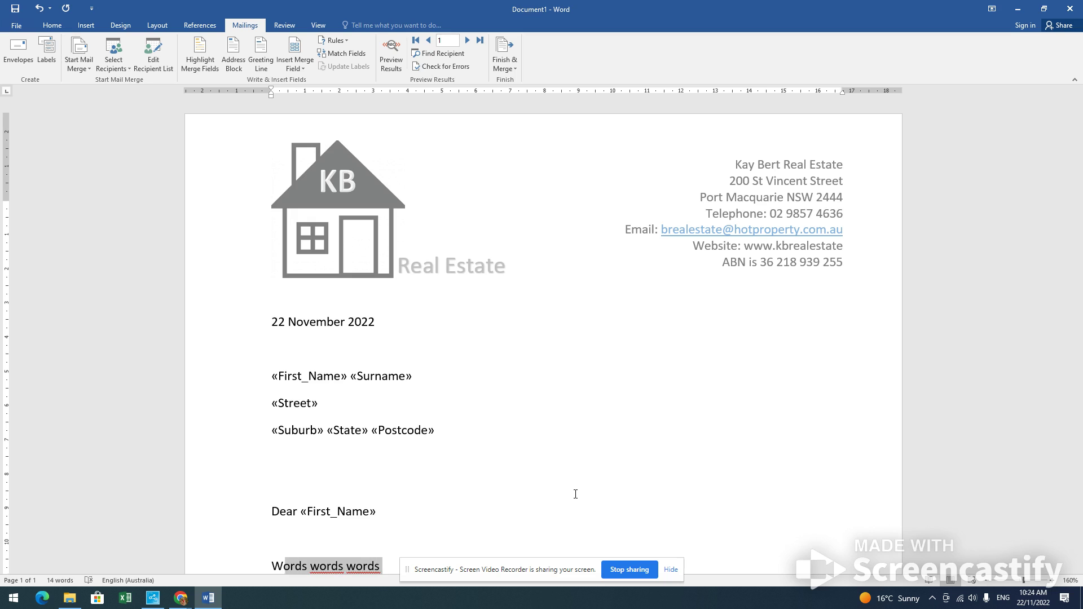
key("ctrl+c")
key("Right")
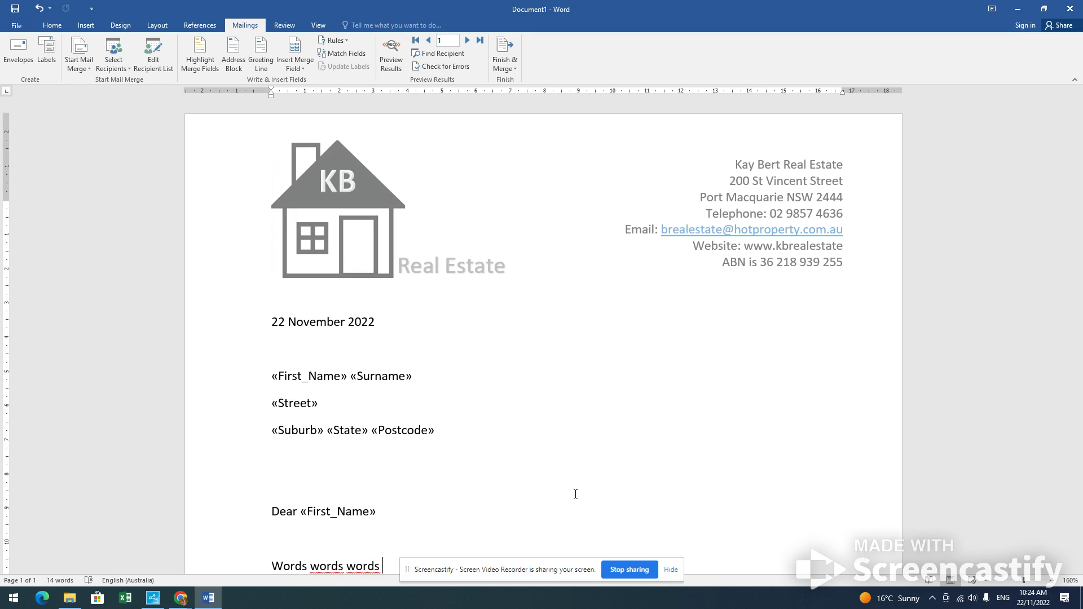
key("ctrl+v")
key("ctrl+v")
key("ctrl+v")
key("ctrl+v")
key("ctrl+v")
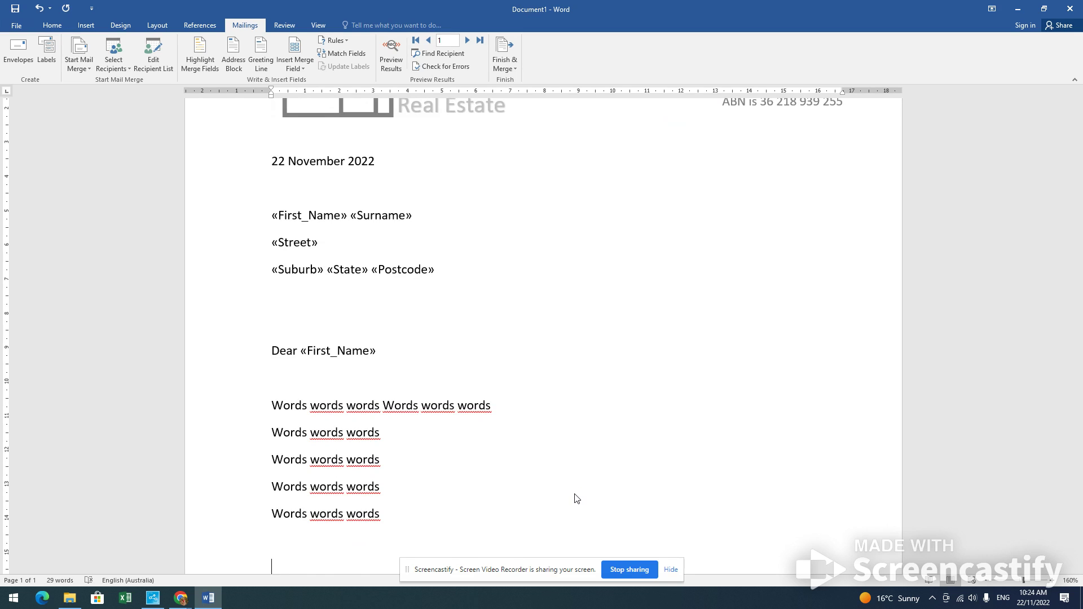
scroll(577, 499, "down", 1)
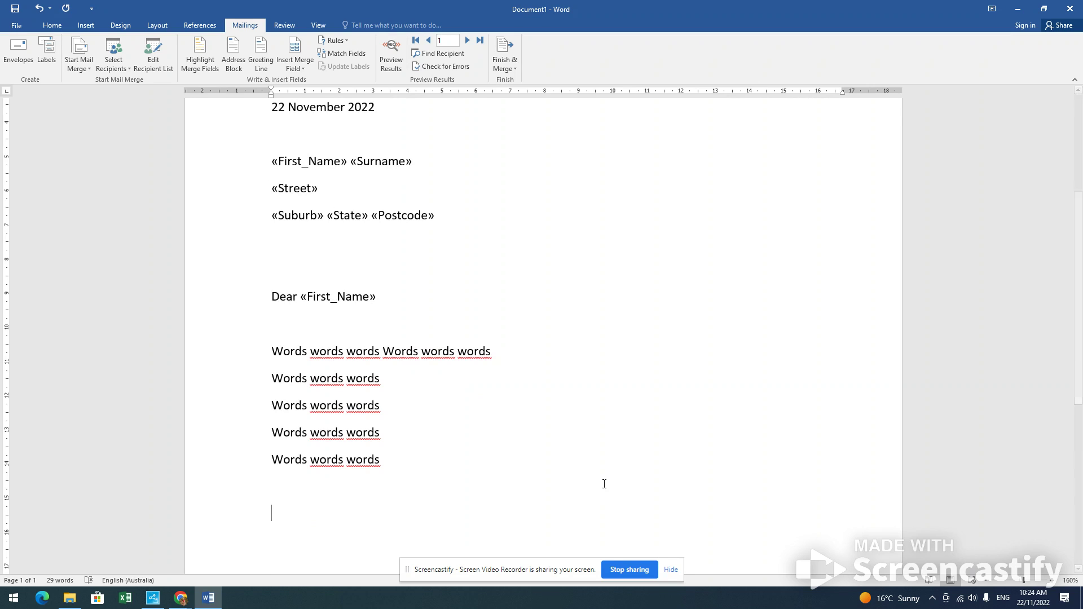
Open the system calendar and view the dates of December 2022
left_click(1030, 605)
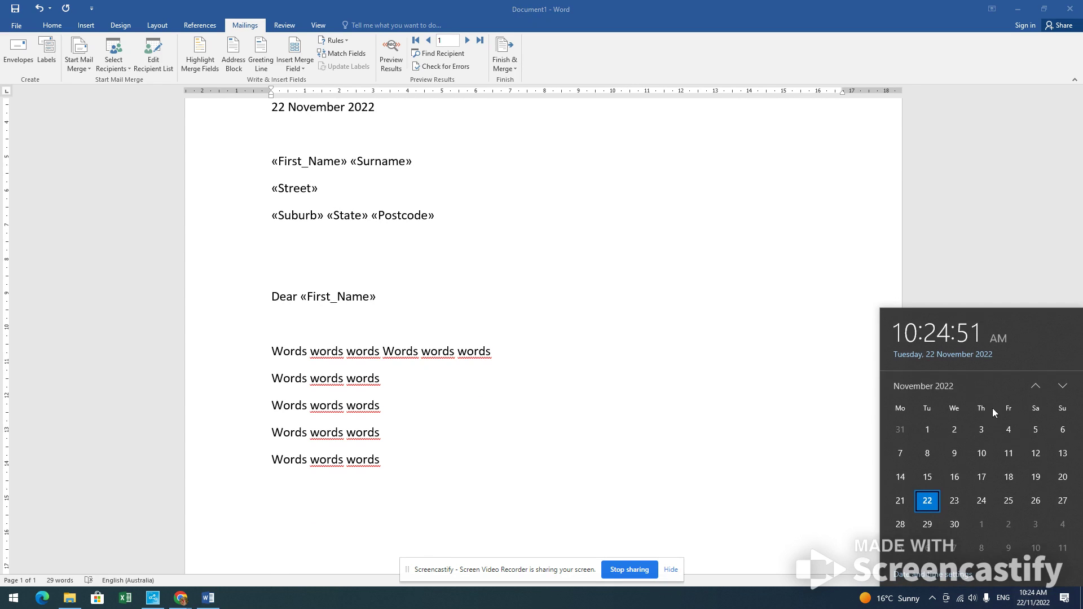
left_click(1063, 387)
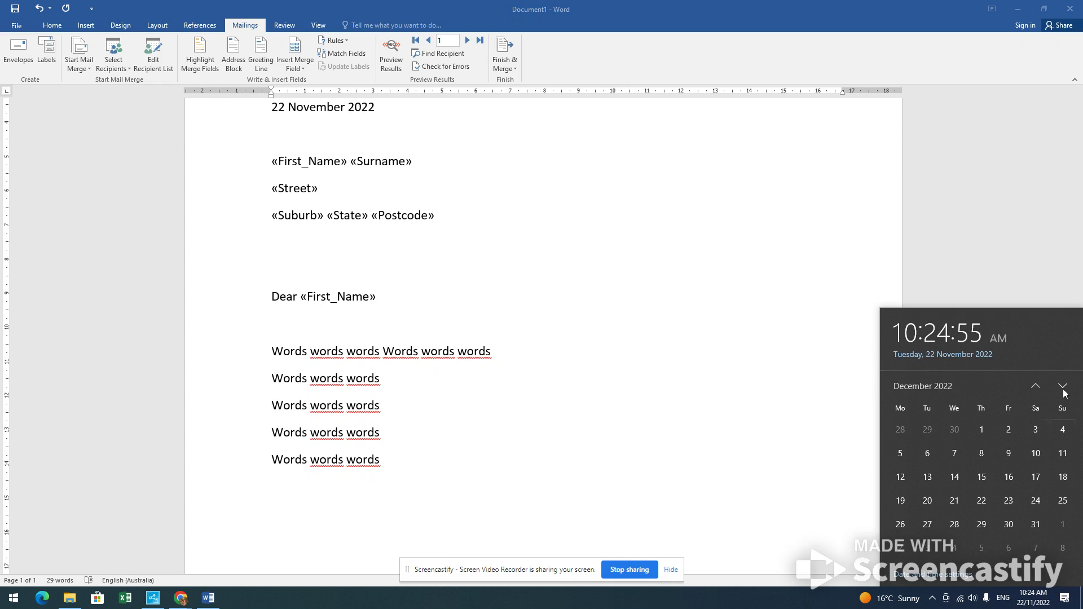
left_click(1037, 386)
left_click(1064, 389)
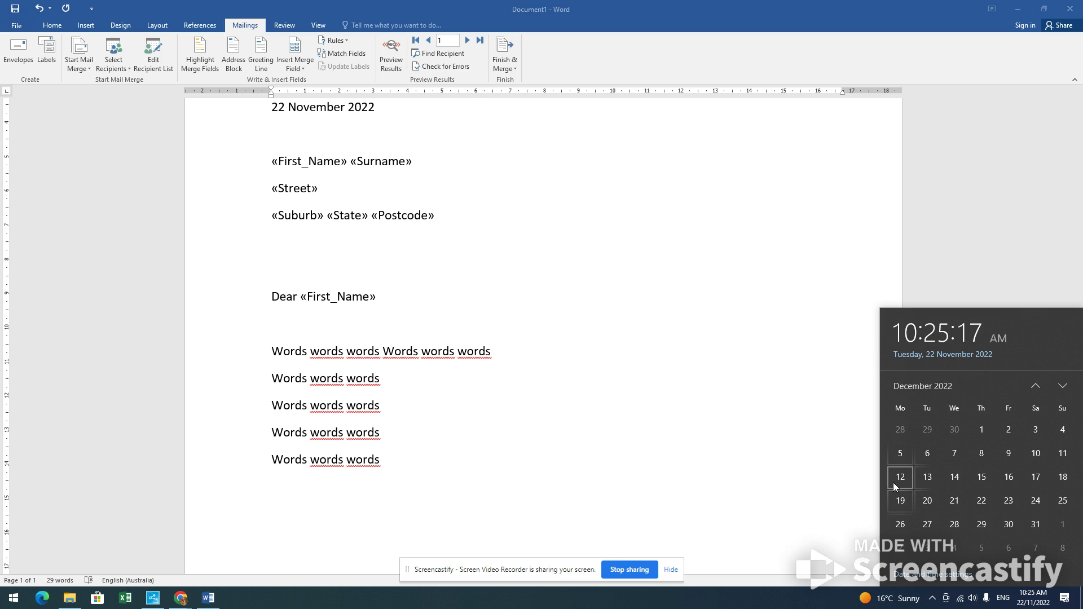
Close the calendar, preview the merged letter for recipients 1 to 3 and back to 1, and return to showing the merge fields
left_click(297, 494)
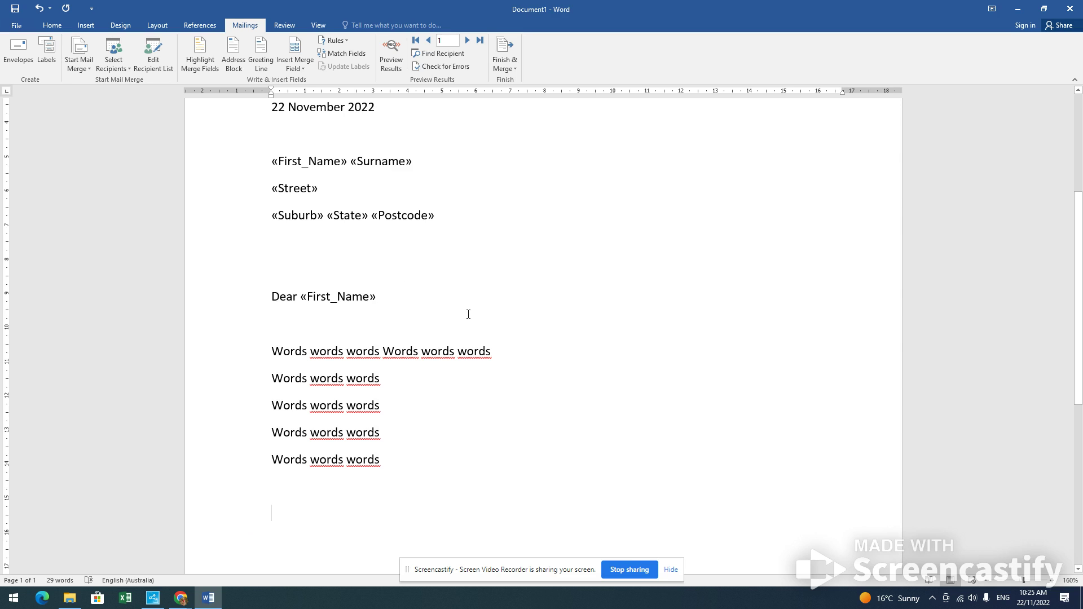
scroll(468, 314, "down", 3)
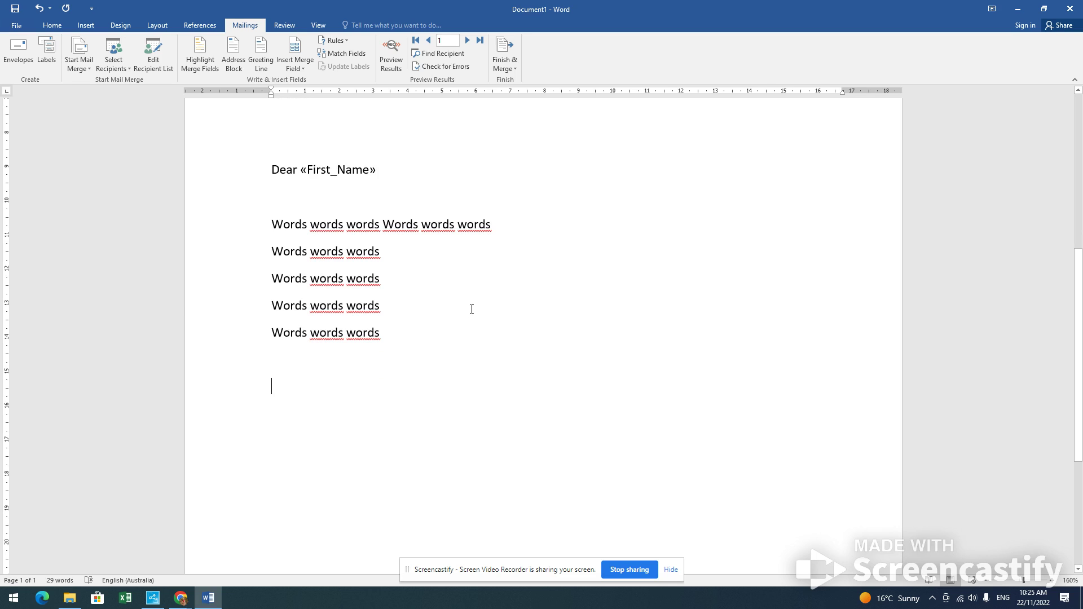
scroll(472, 309, "up", 8)
scroll(472, 309, "up", 1)
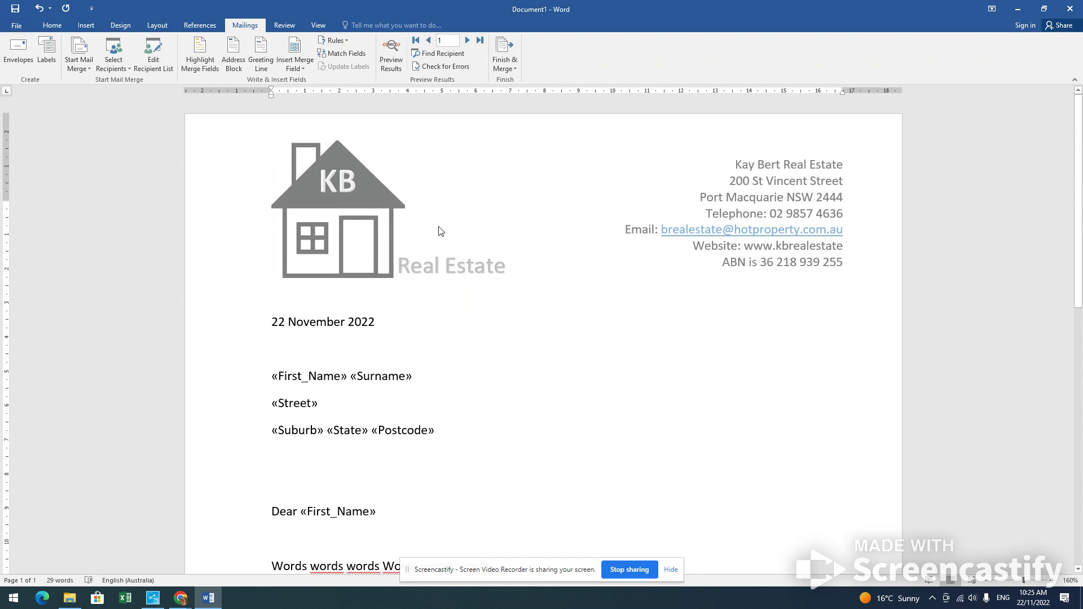
left_click(393, 61)
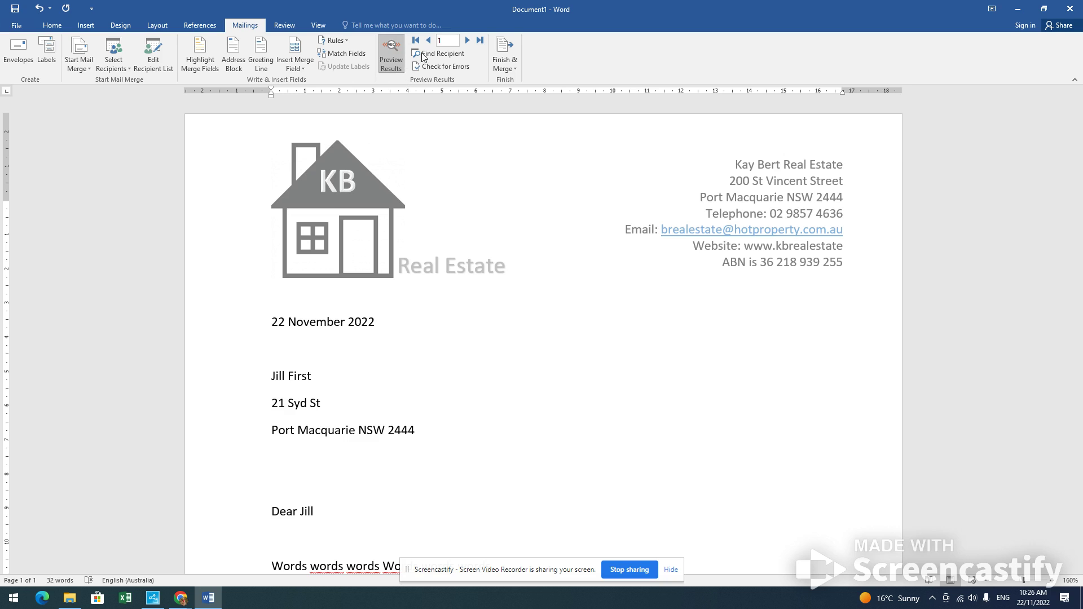
left_click(466, 42)
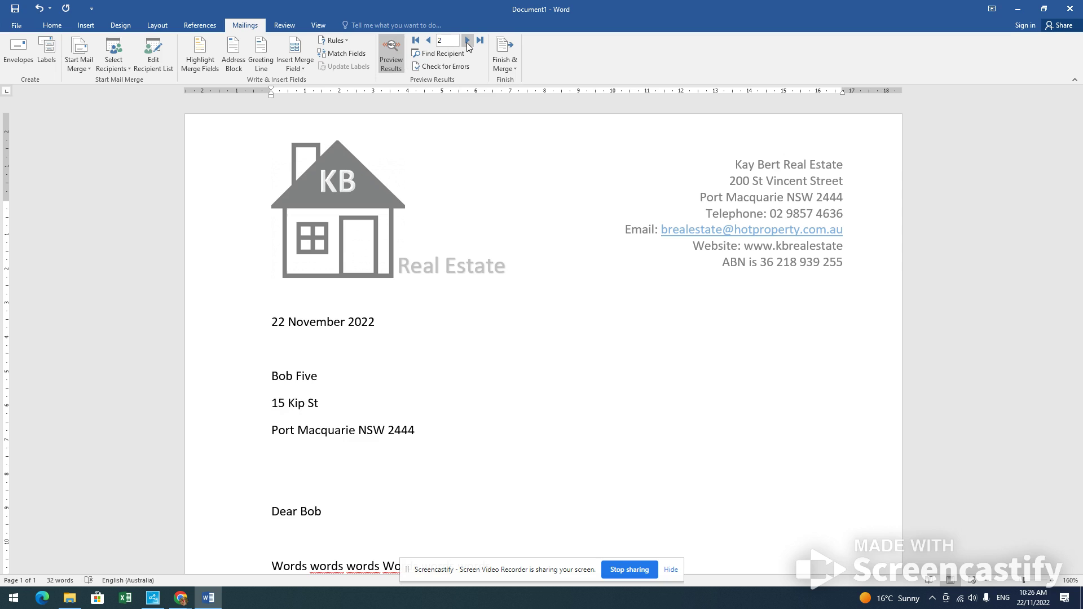
left_click(466, 43)
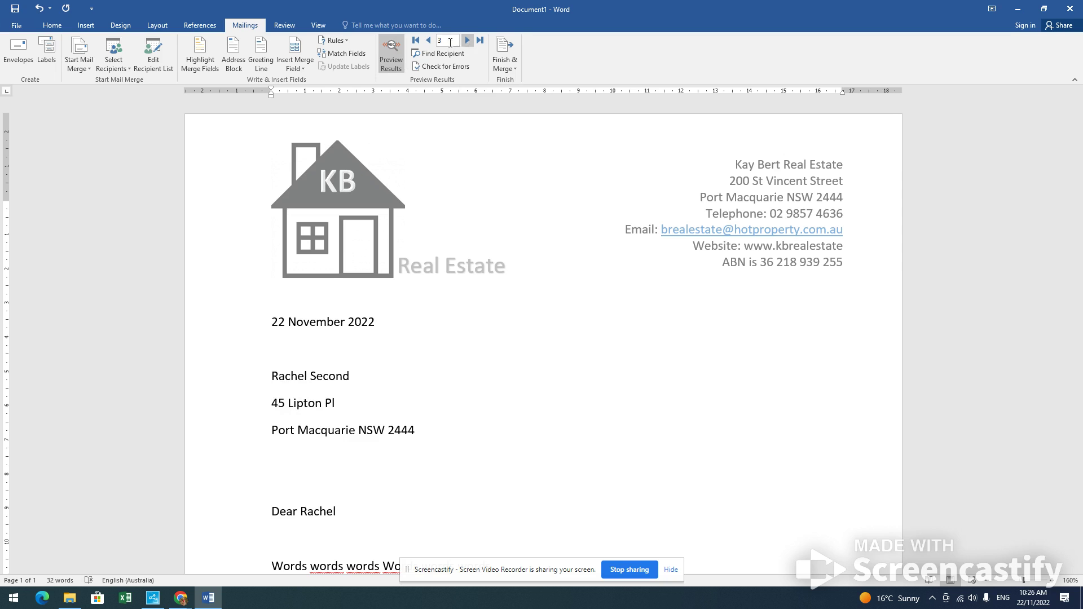
left_click(430, 40)
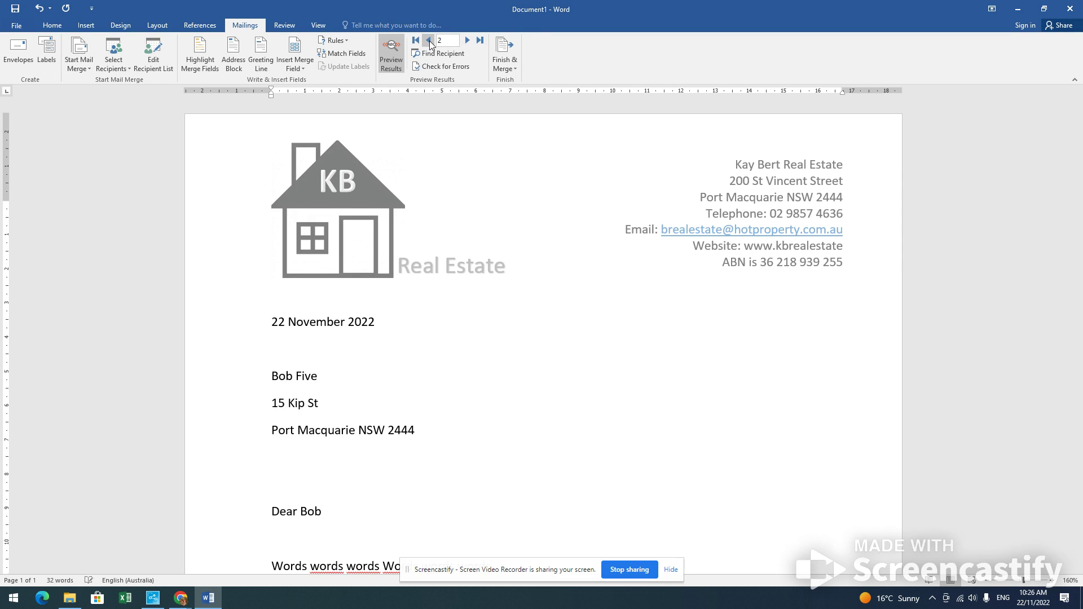
left_click(430, 41)
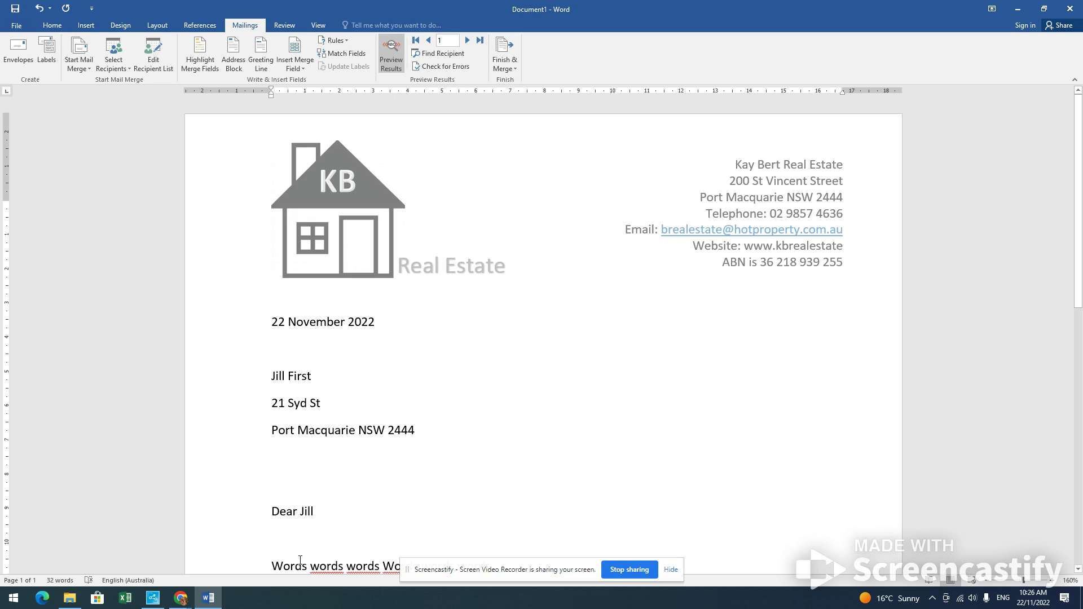
left_click(391, 66)
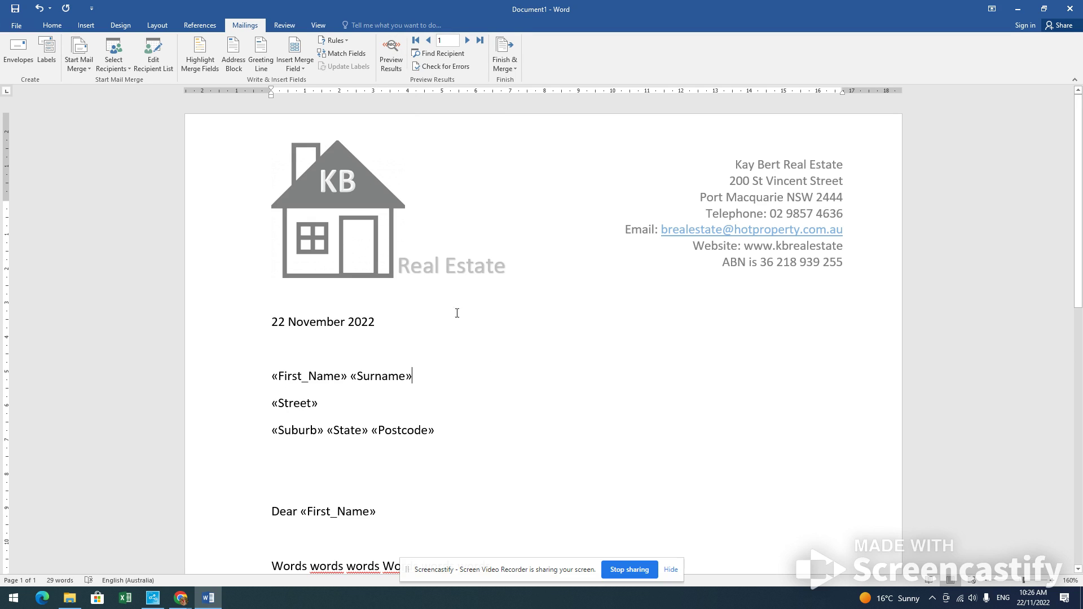
Save the mail-merge letter as a Word document named "Task 9" in the World skills folder
left_click(15, 9)
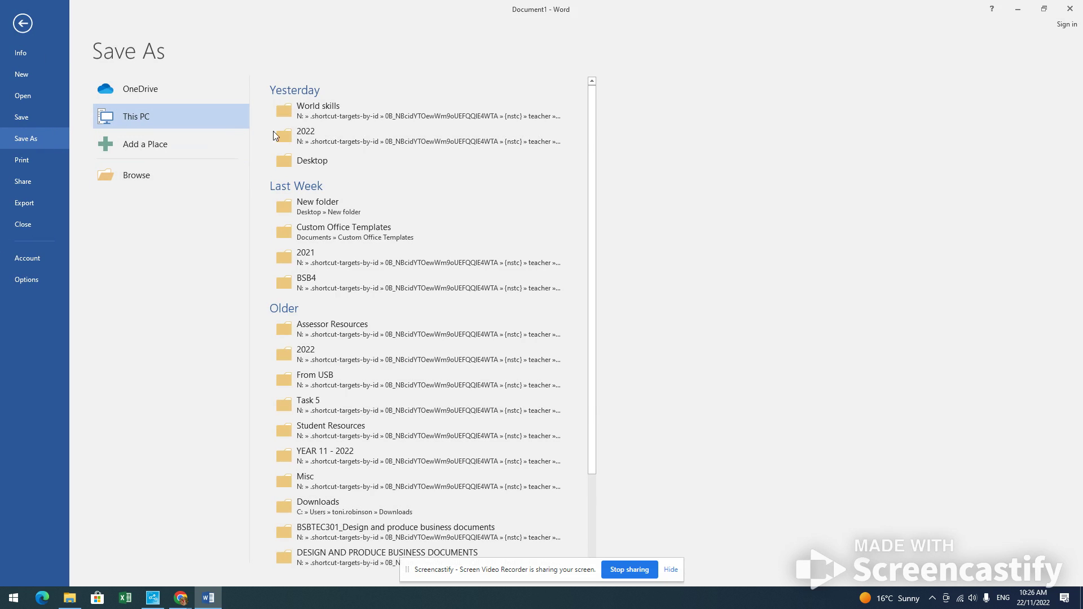
left_click(316, 116)
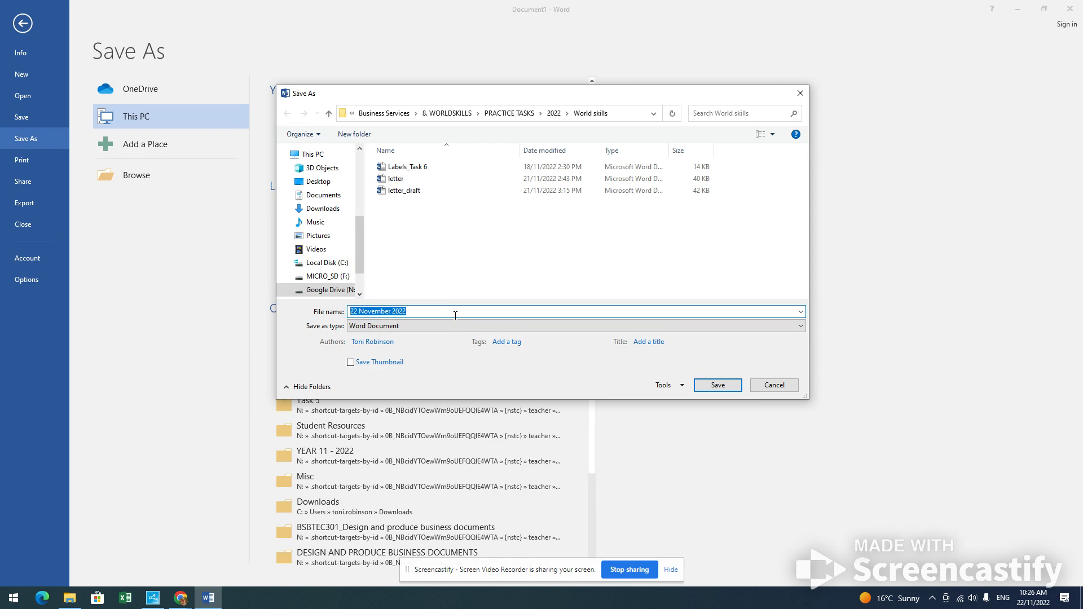
type("Task 9")
left_click(711, 385)
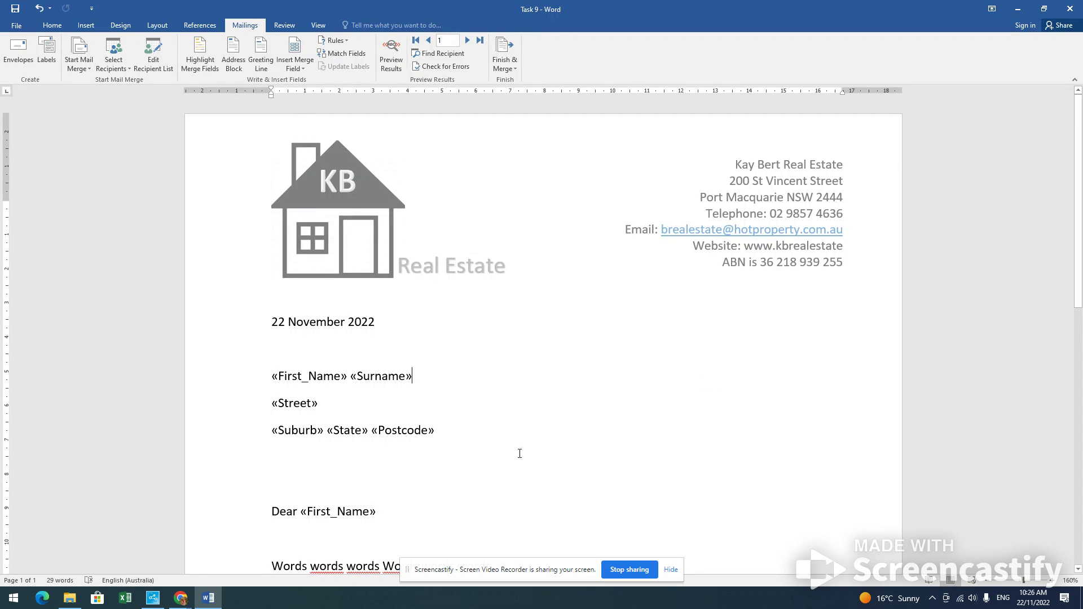
Look at the Finish & Merge options without choosing one, and preview the merged letter for recipient 1 down to its body text
left_click(508, 69)
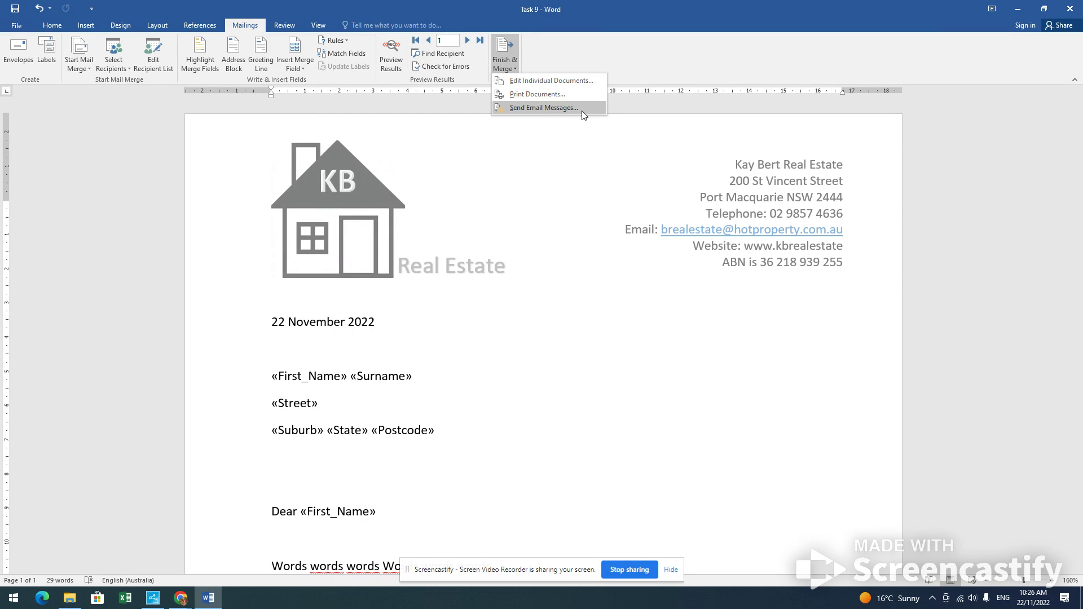
left_click(579, 322)
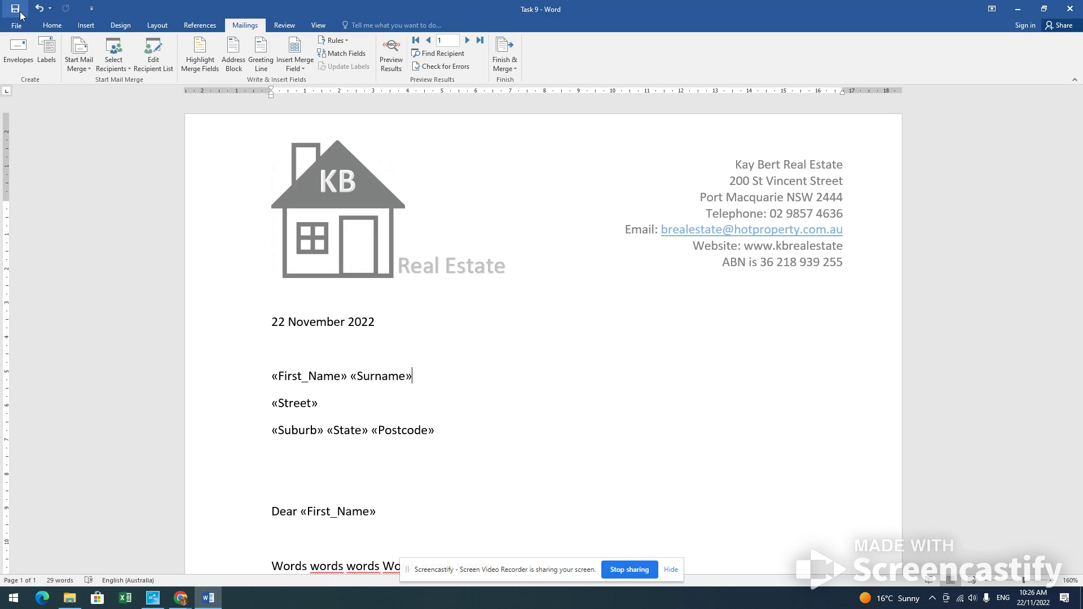
left_click(390, 59)
scroll(522, 391, "down", 4)
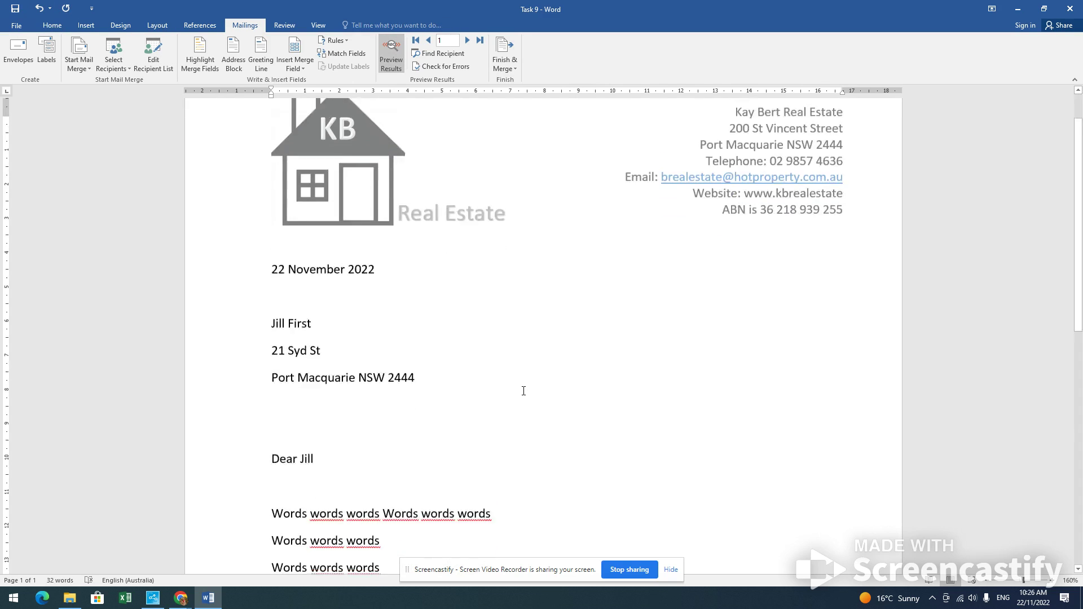